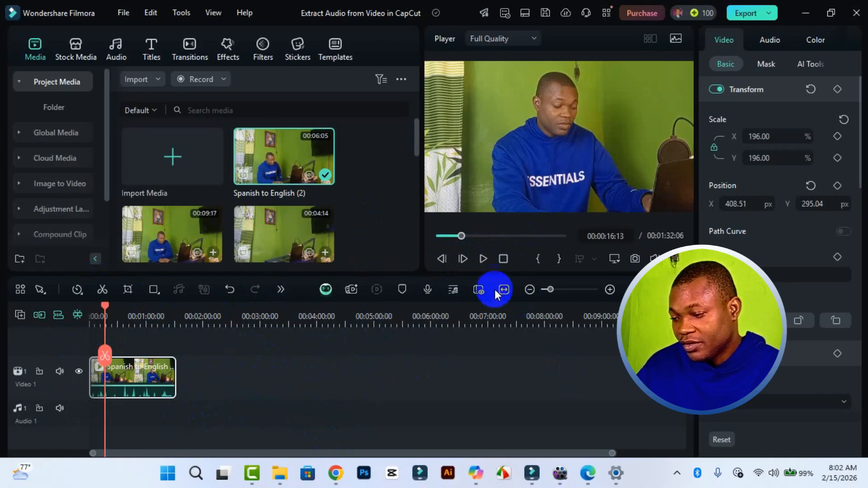
Step: Preview the video clip in the player and open AI Translation for that timeline clip
click(482, 266)
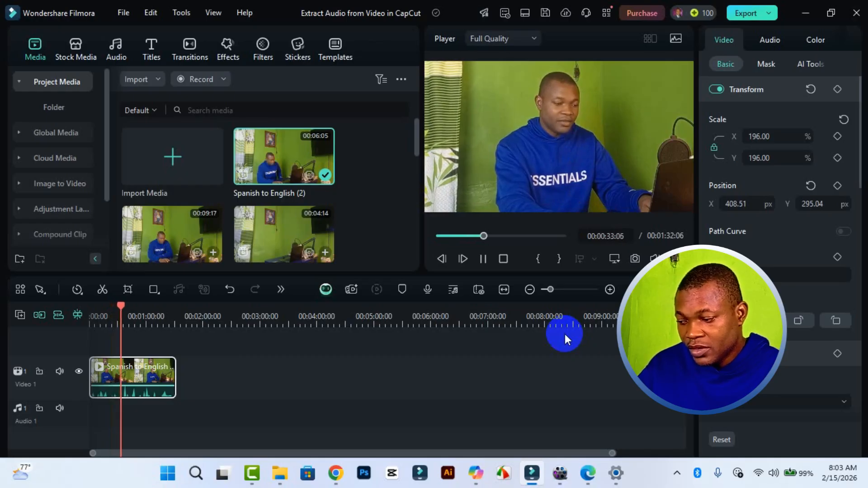
key(space)
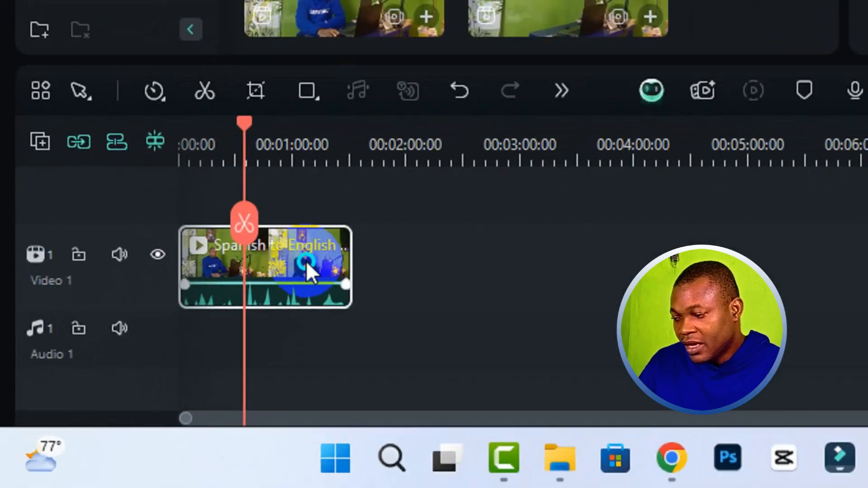
right_click(156, 379)
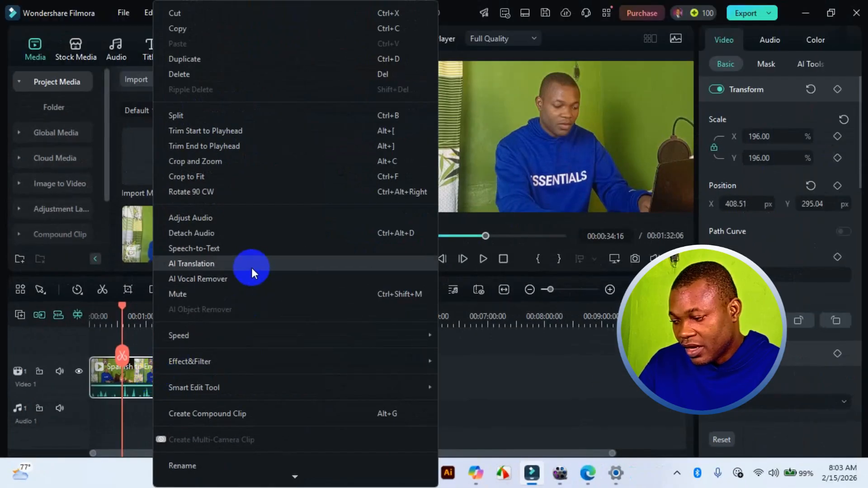
click(251, 264)
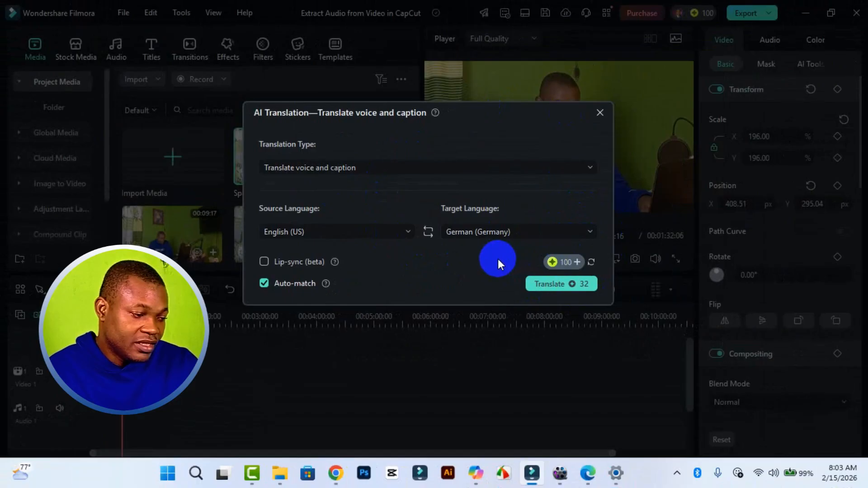
Step: Switch the translation type to Only translate caption and back to Translate voice and caption
click(340, 169)
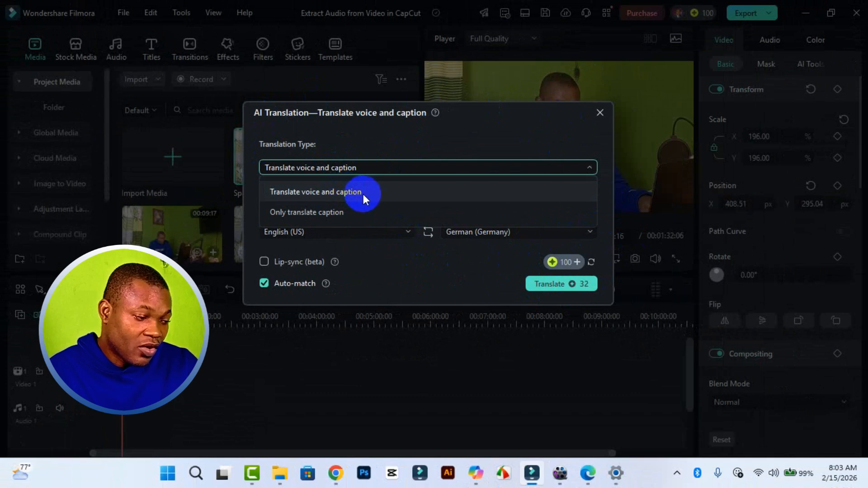
click(338, 213)
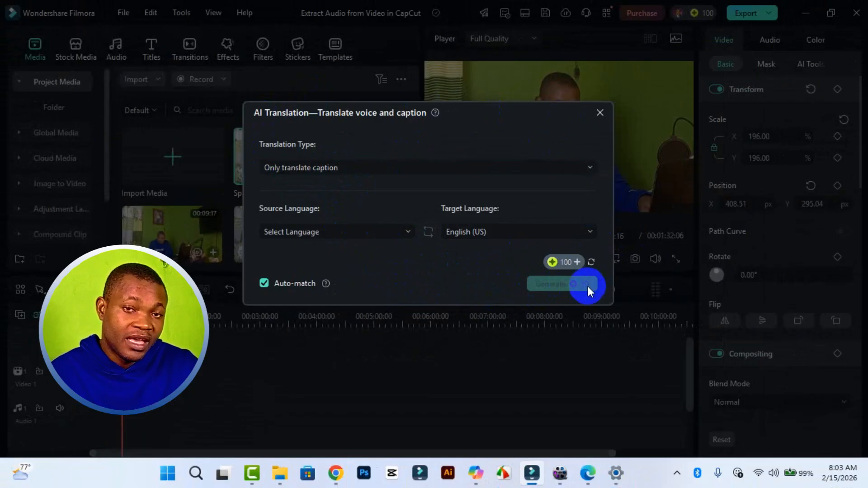
click(369, 169)
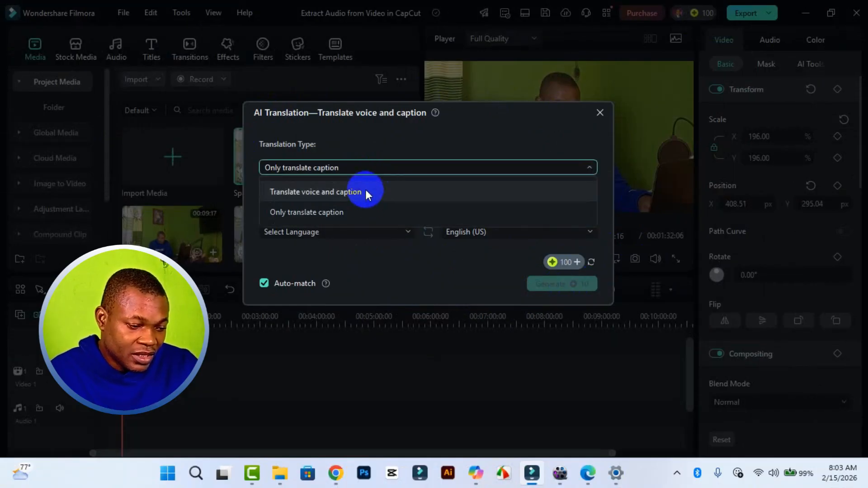
click(365, 192)
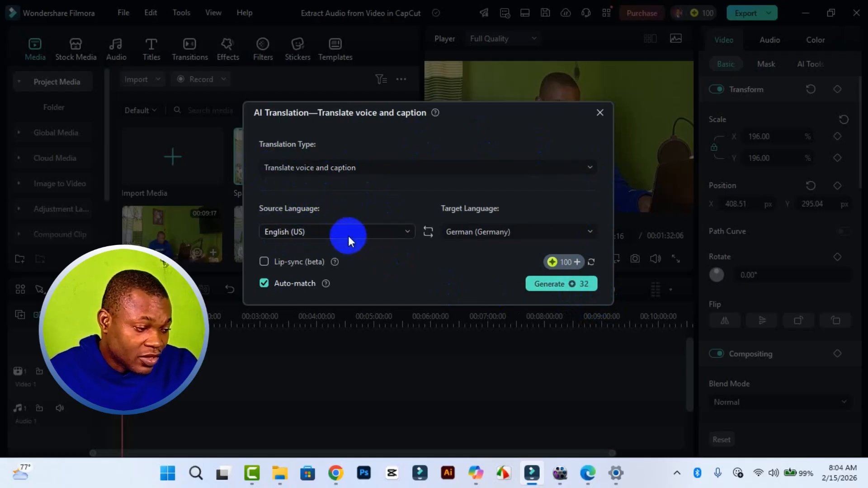
Step: Browse the available source languages and choose English (US) as the translation's source language
click(400, 232)
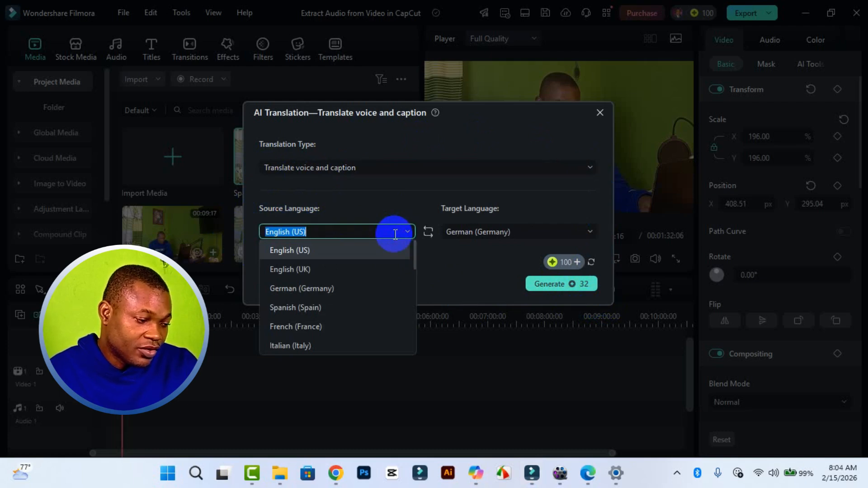
scroll(381, 292, down, 5)
scroll(371, 292, up, 4)
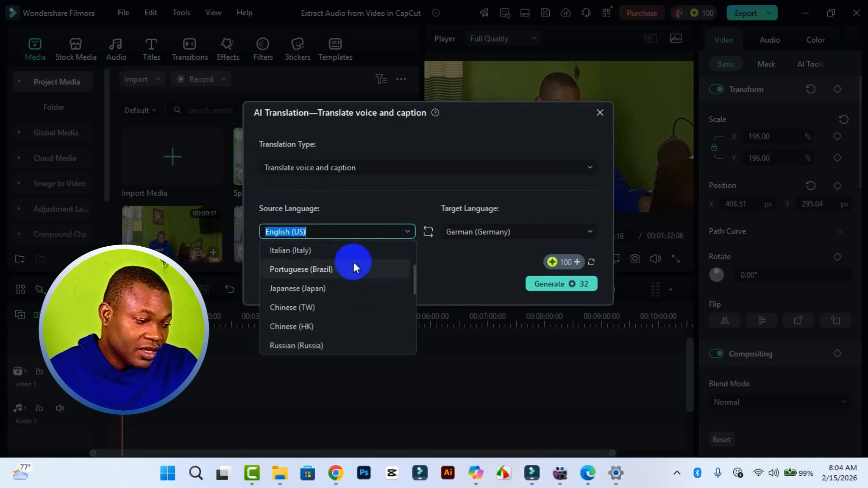
scroll(349, 254, up, 2)
click(342, 251)
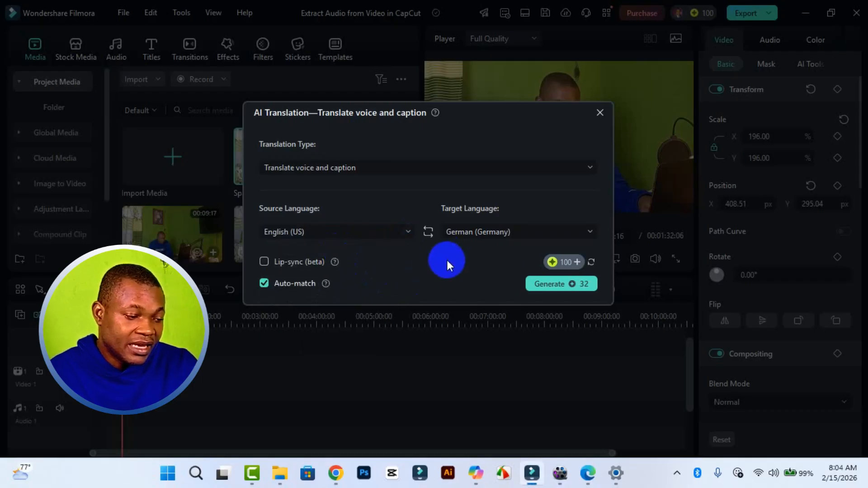
Step: Set the target language to Spanish (Spain) and generate the translation, accepting the terms of use
click(504, 226)
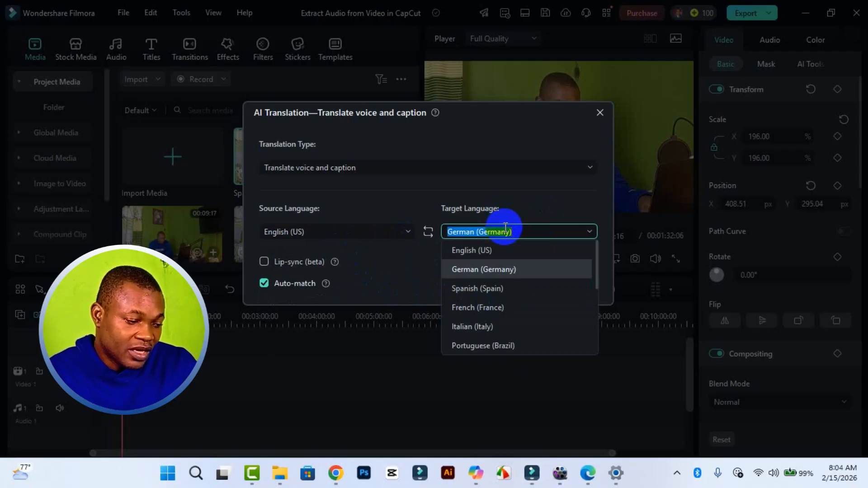
scroll(520, 308, down, 3)
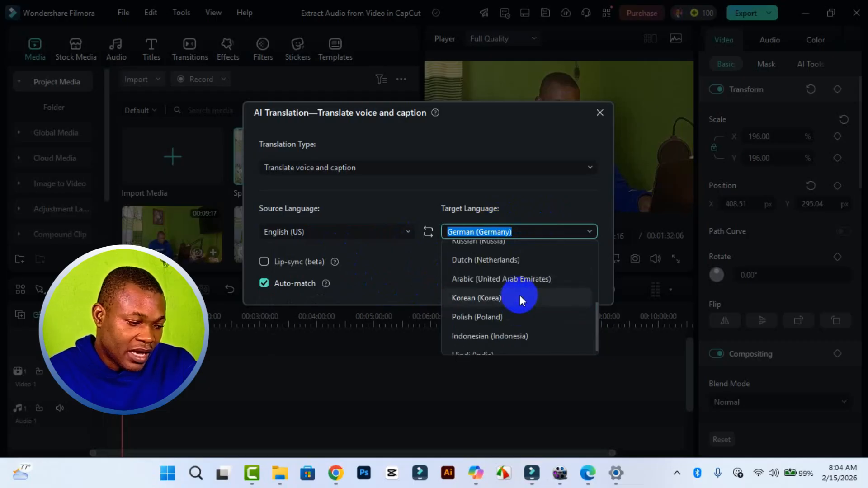
scroll(520, 298, up, 3)
click(510, 291)
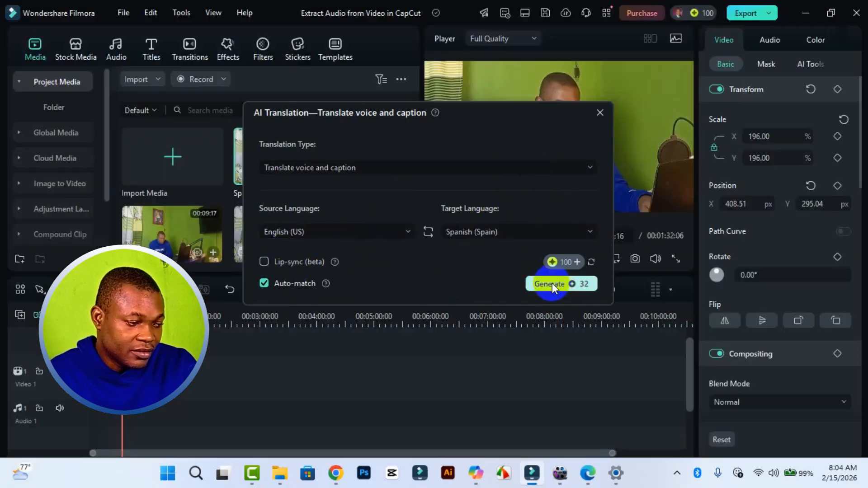
click(552, 284)
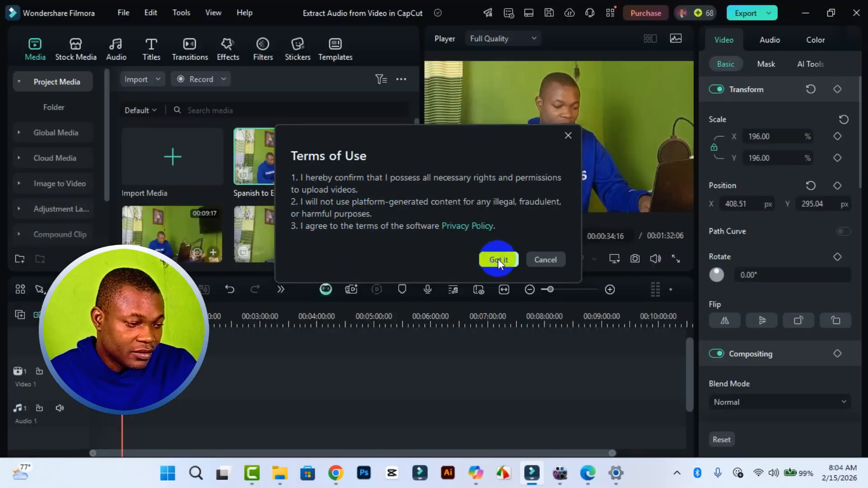
click(498, 259)
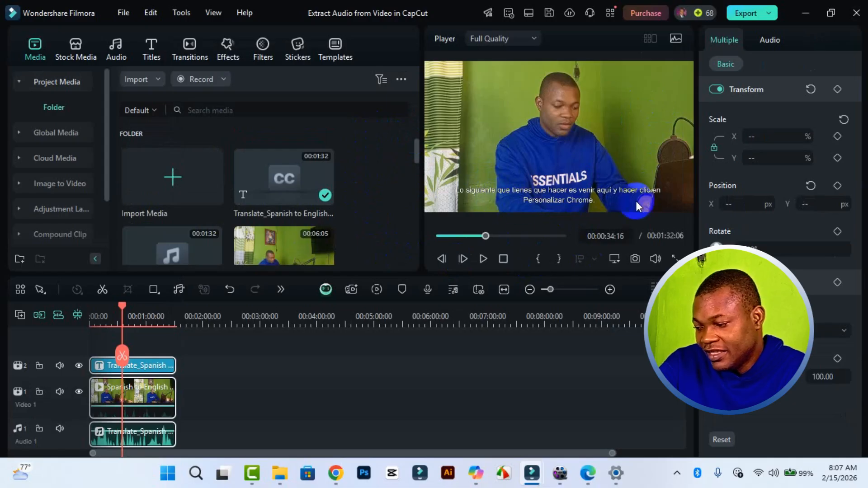
Step: Play the translated video from the very beginning to check the Spanish voice and captions
click(96, 324)
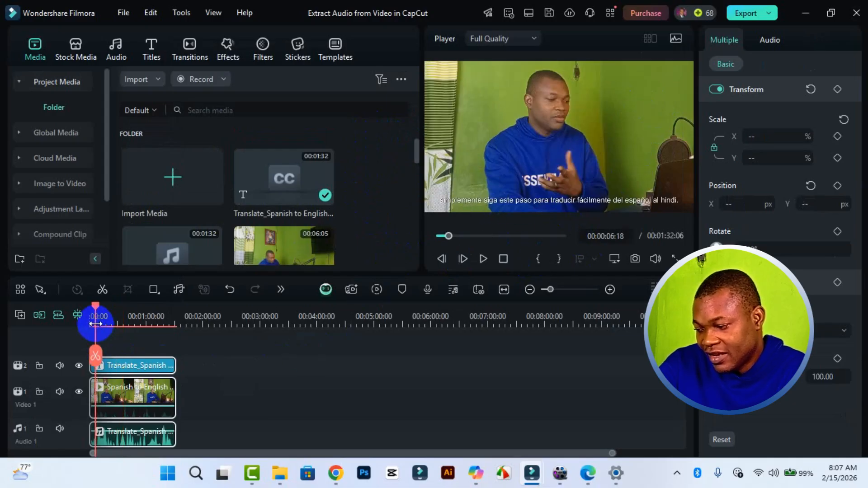
drag(96, 310, 89, 313)
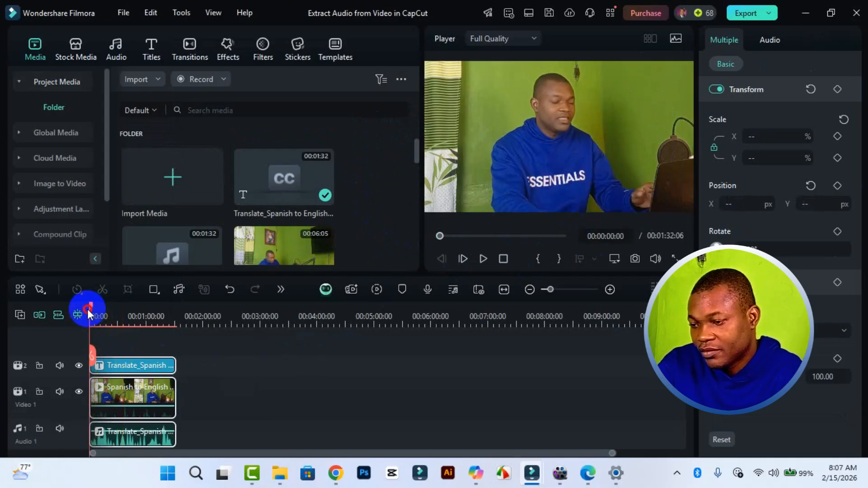
key(space)
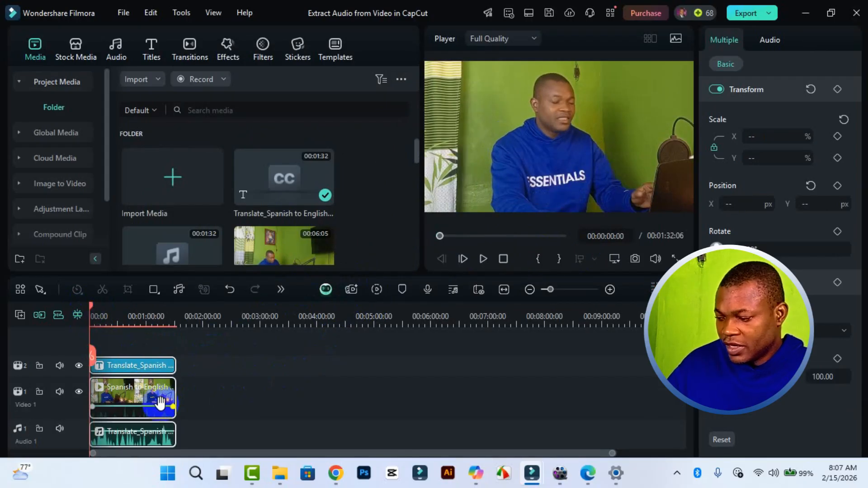
key(space)
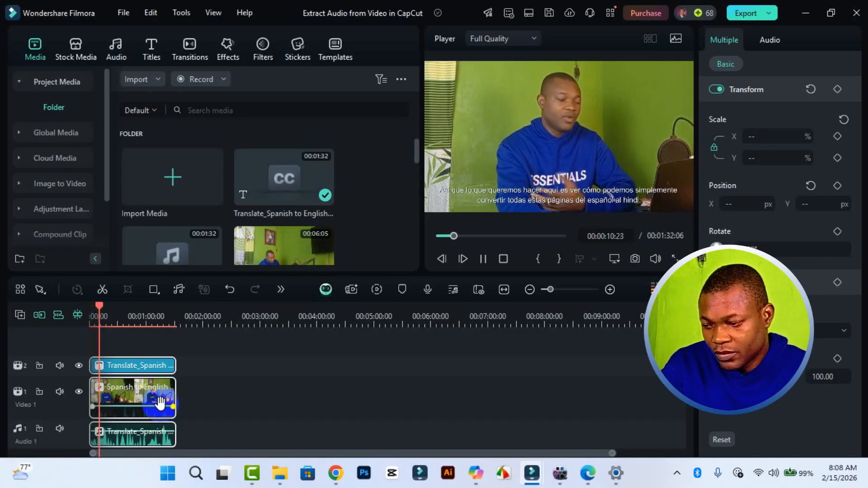
Step: Raise the translated audio clip's volume to 18.00 dB and listen to the playback
click(199, 403)
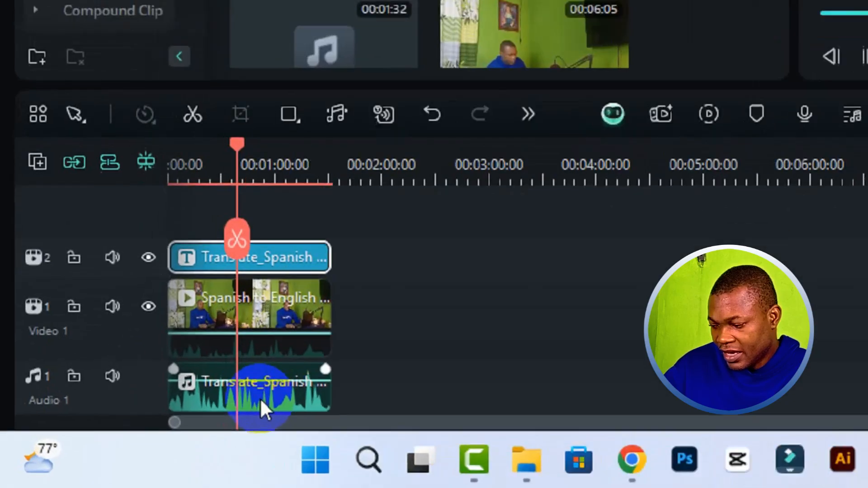
click(138, 433)
drag(282, 372, 286, 358)
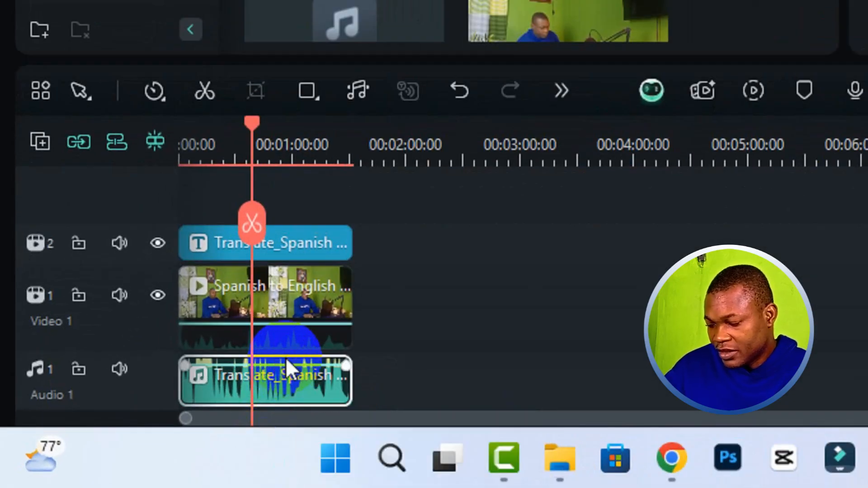
key(space)
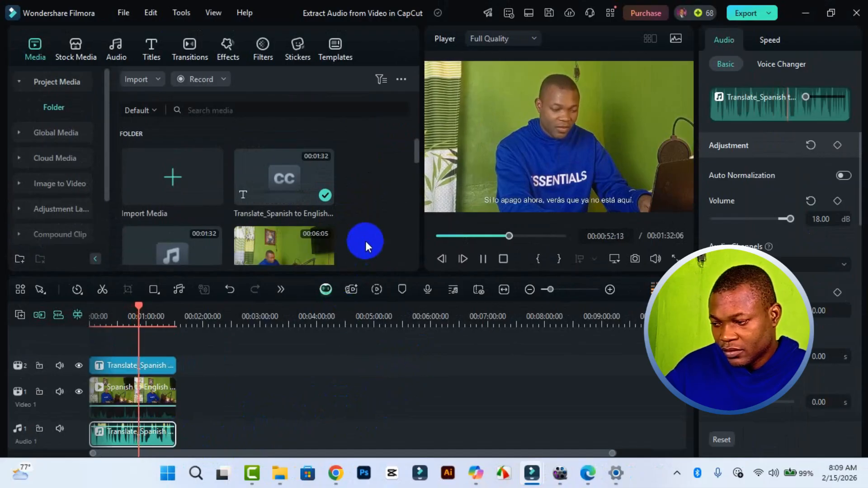
scroll(379, 238, down, 2)
scroll(381, 235, up, 2)
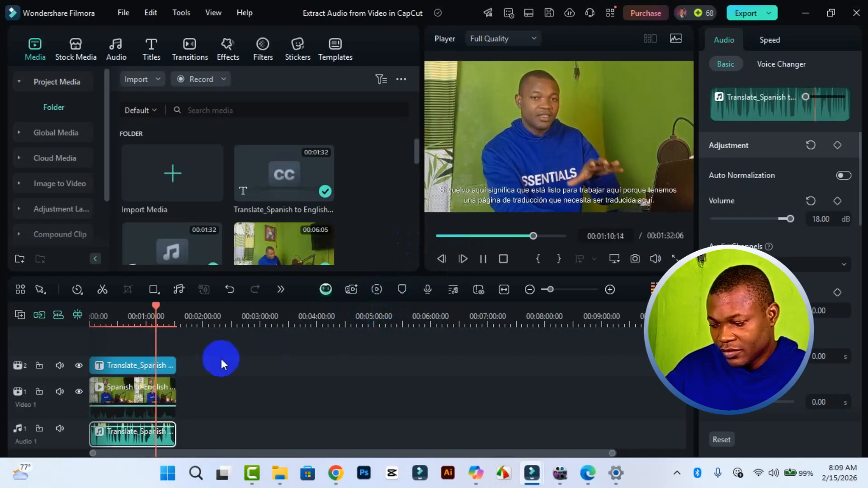
Step: Set the translated audio clip's volume to 3.56 dB and stop the playback
mouse_move(120, 428)
mouse_down()
mouse_move(130, 433)
mouse_move(124, 429)
mouse_move(133, 426)
mouse_up()
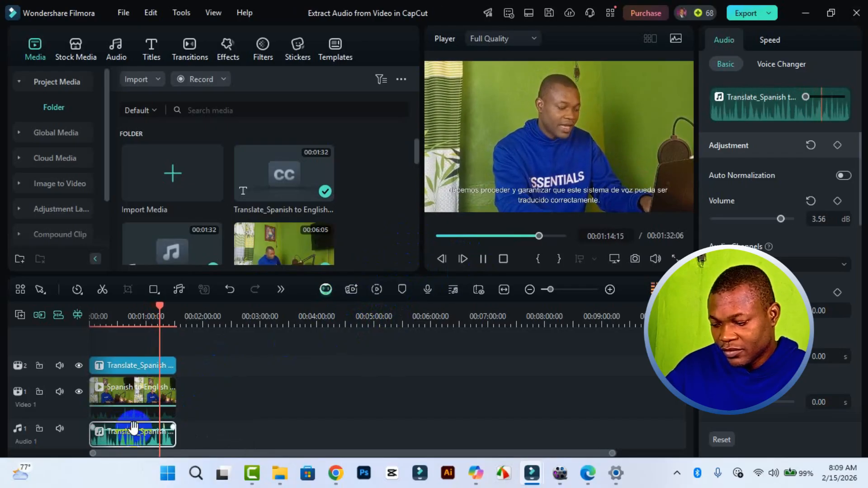
key(space)
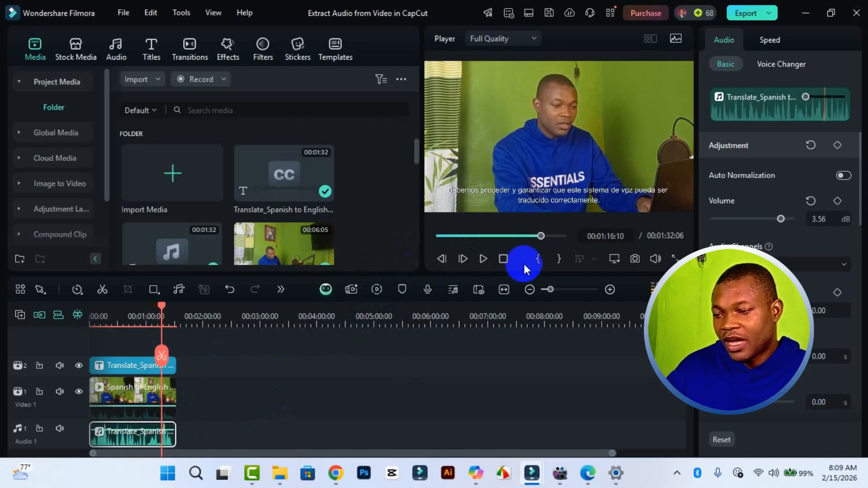